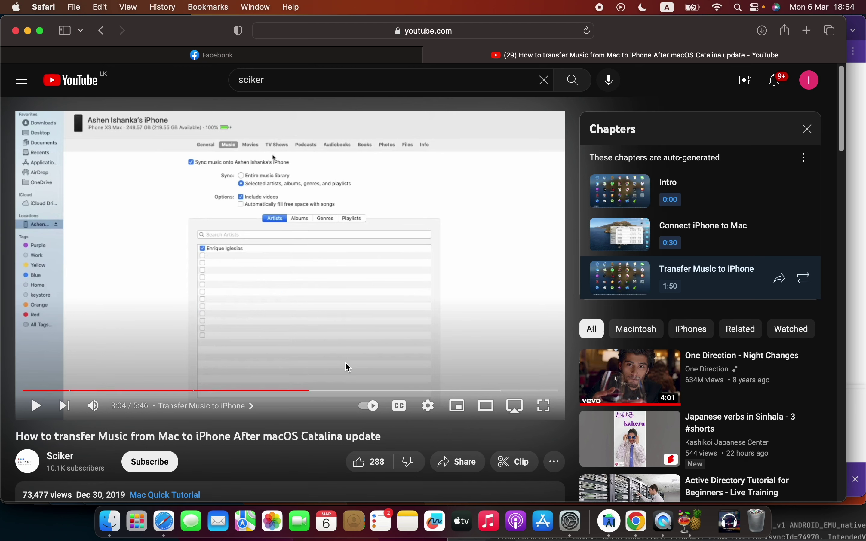
click(580, 512)
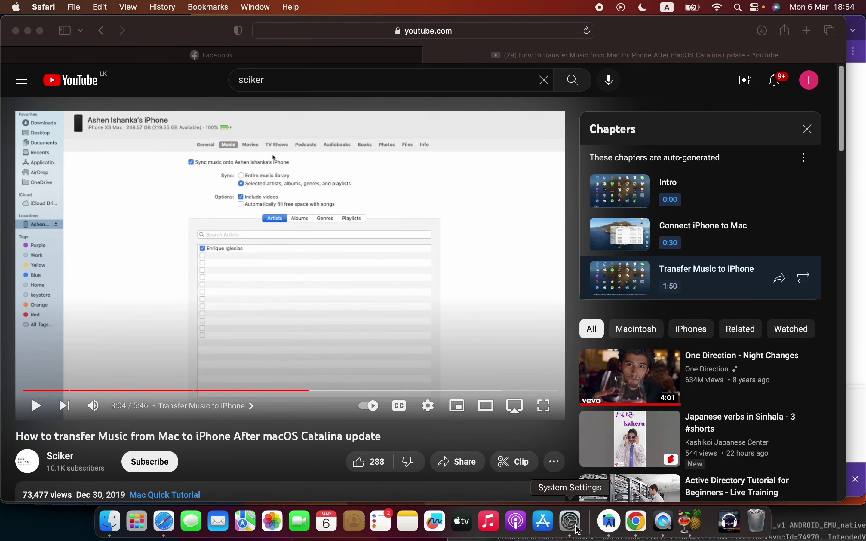
click(259, 449)
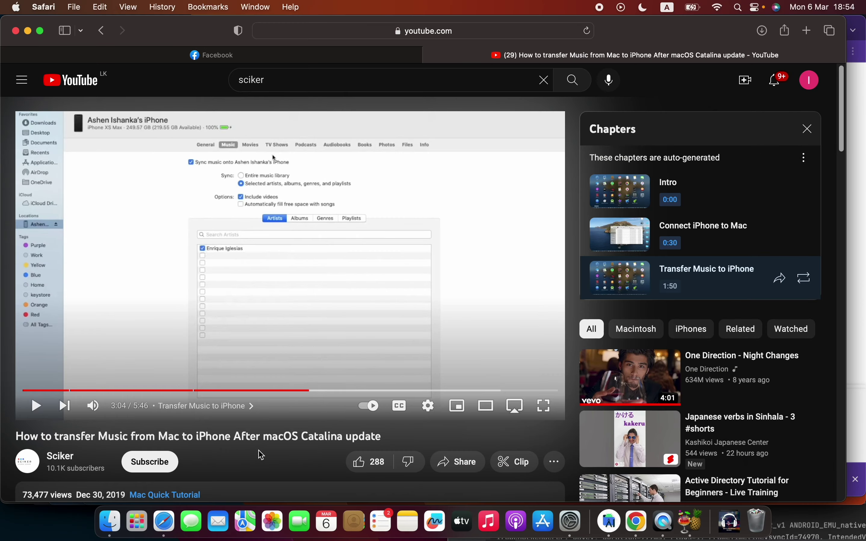
- Search the installed apps for "mu" to open Music, and decline the offer to enable notifications
click(137, 521)
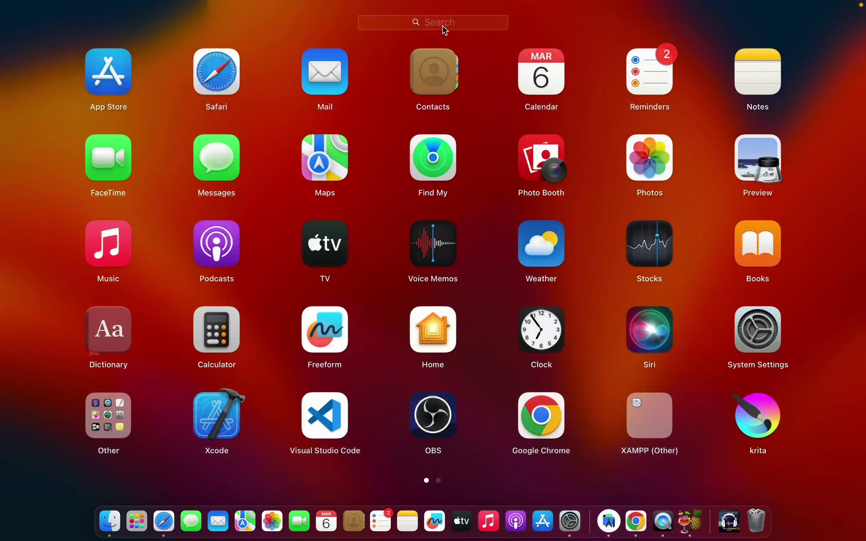
text(mu)
click(452, 81)
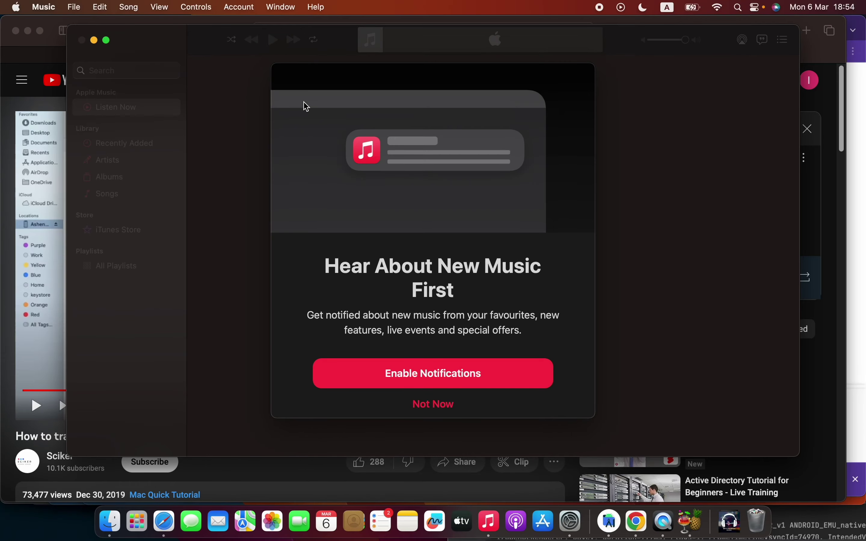
click(440, 411)
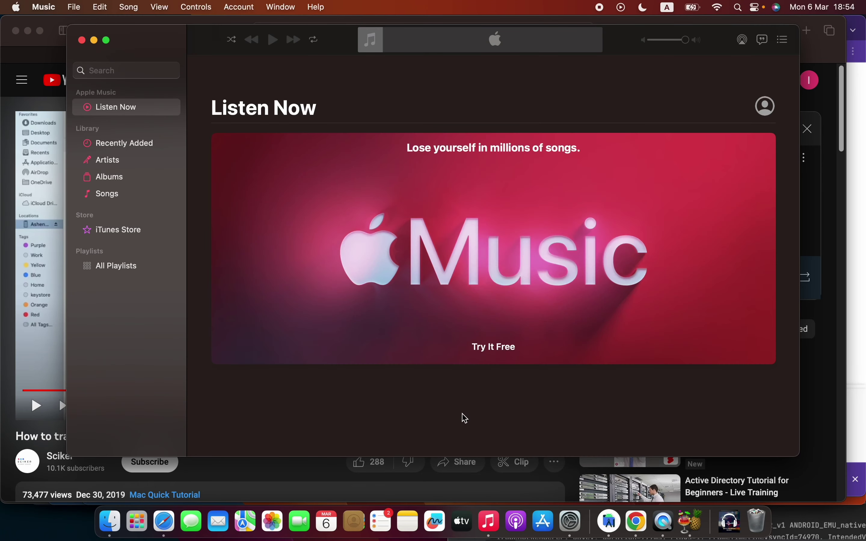
- Add the On-My-Way Alan Walker MP3 from the Downloads folder in Finder to the Albums library in Music
click(132, 186)
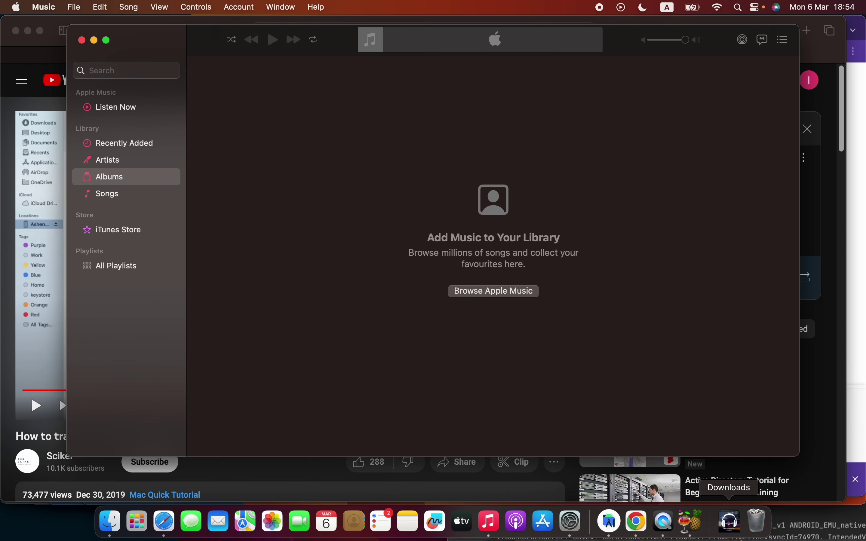
click(109, 523)
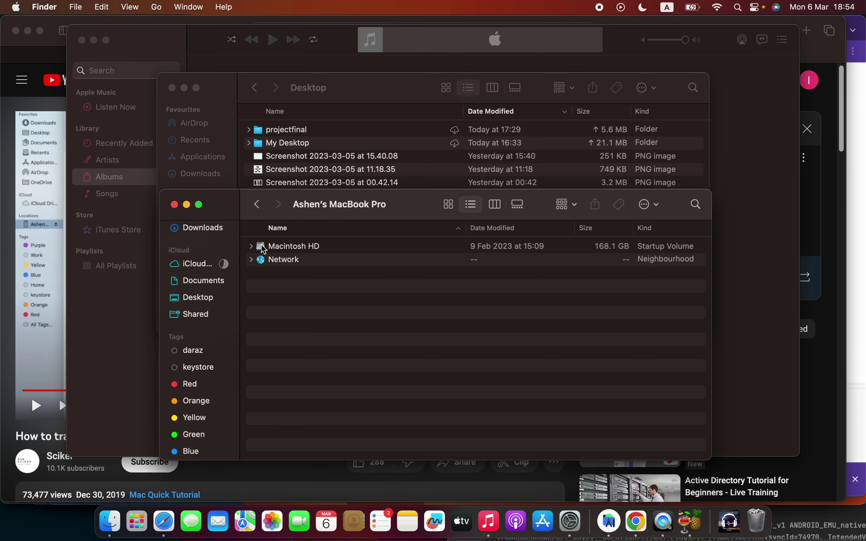
click(172, 88)
scroll(207, 288, up, 3)
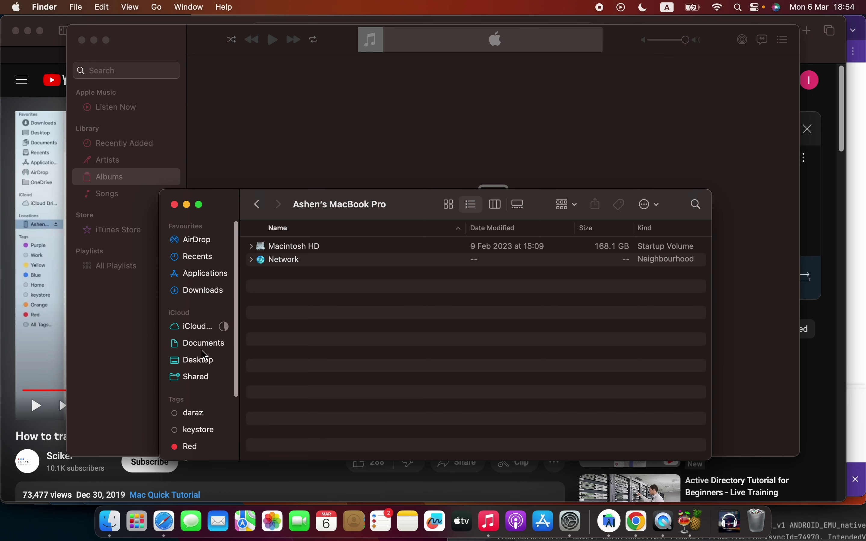
click(209, 291)
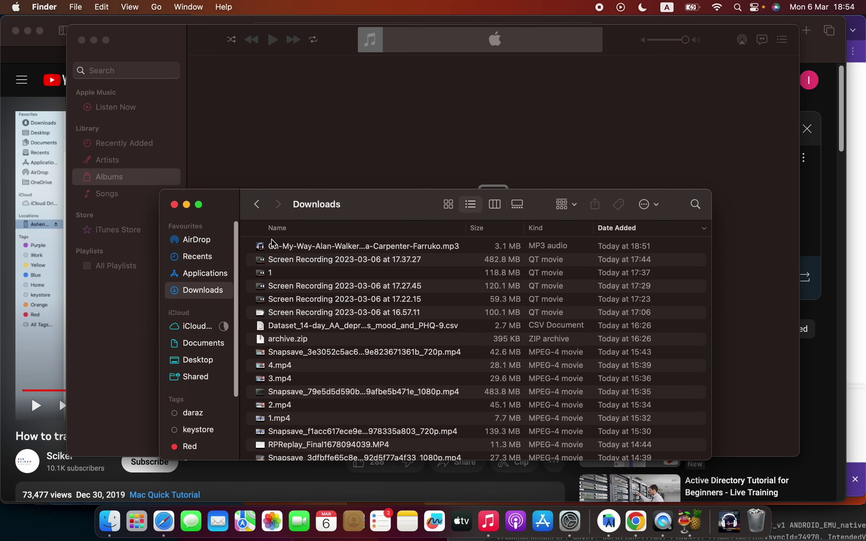
click(296, 251)
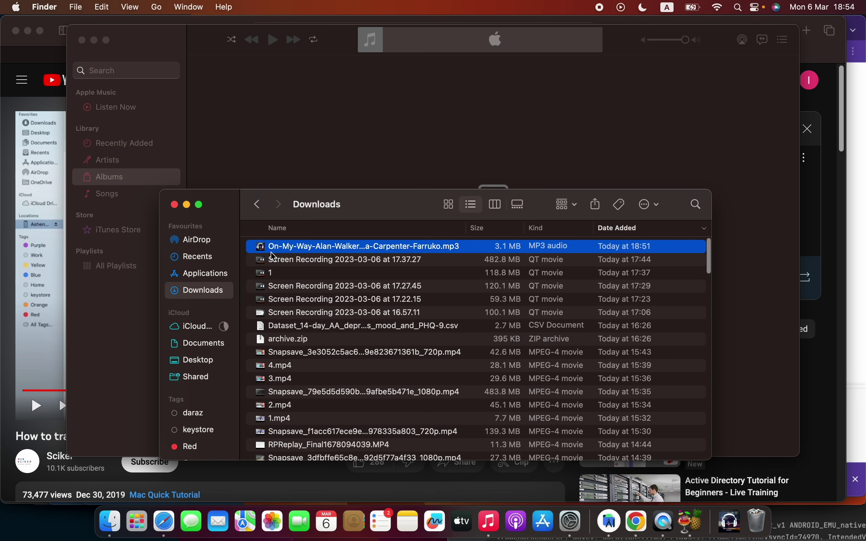
drag(274, 256, 340, 147)
click(340, 147)
- Open the On My Way album, play and pause its song, and return to the album overview
click(272, 151)
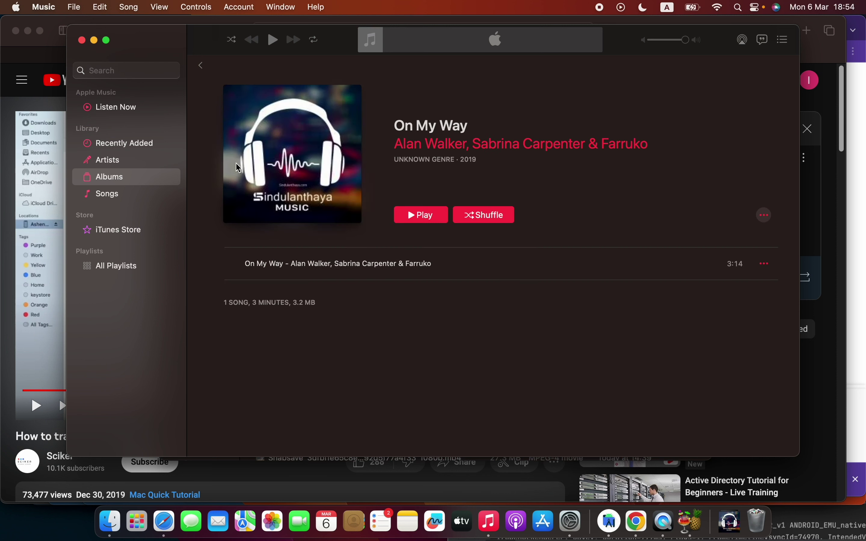
click(416, 217)
click(410, 218)
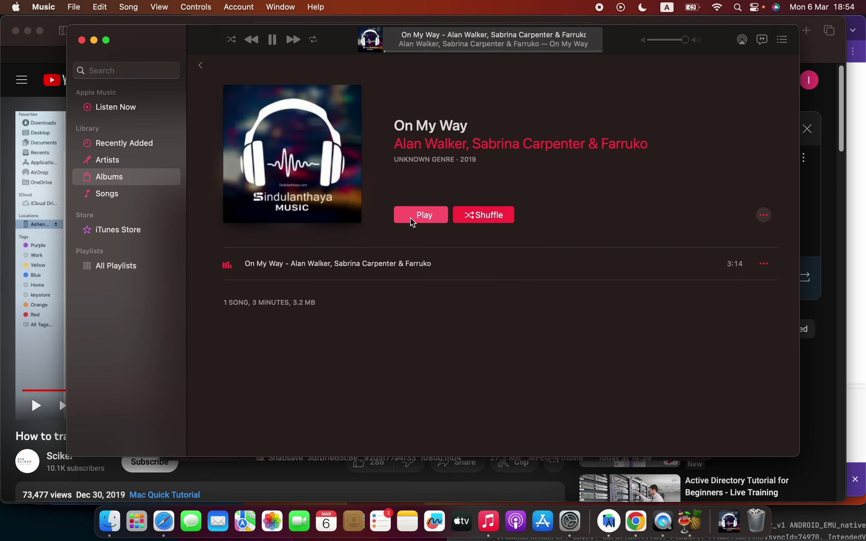
click(260, 39)
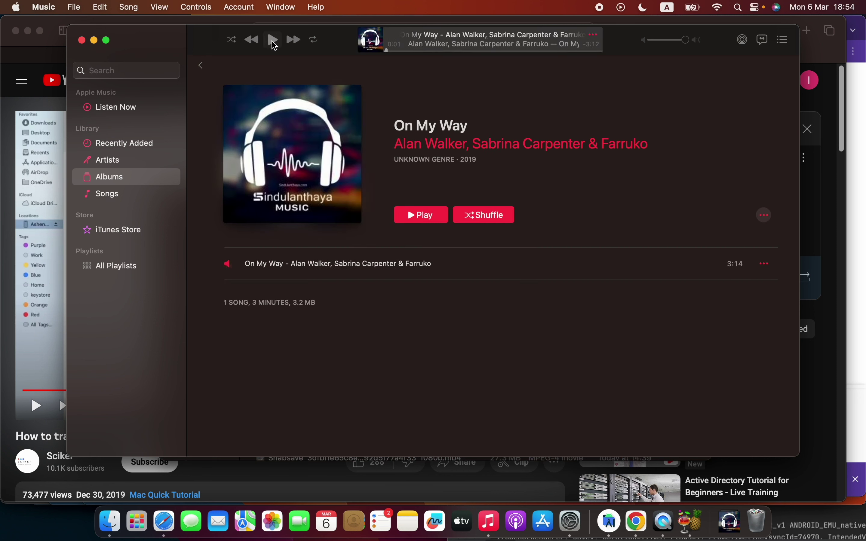
click(201, 65)
- View the connected iPad's music list in Music, opening it in a separate window, and close the Music window
mouse_move(305, 189)
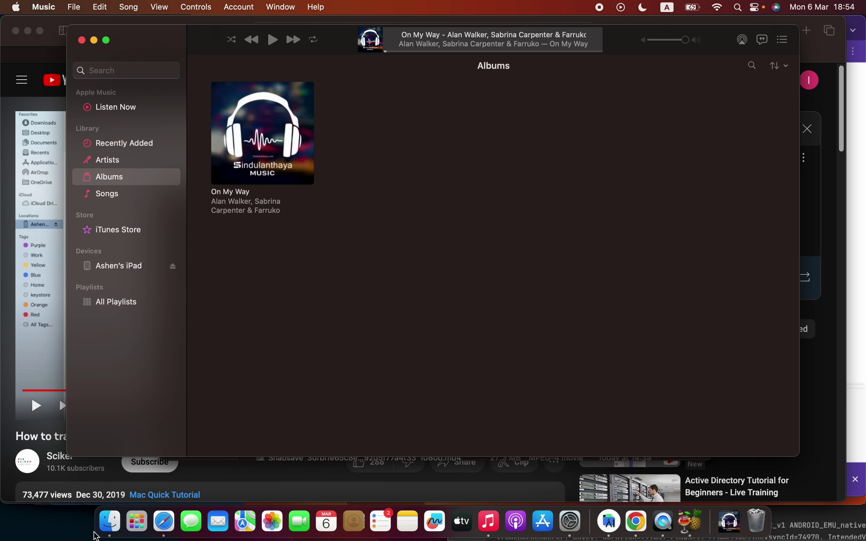
click(131, 272)
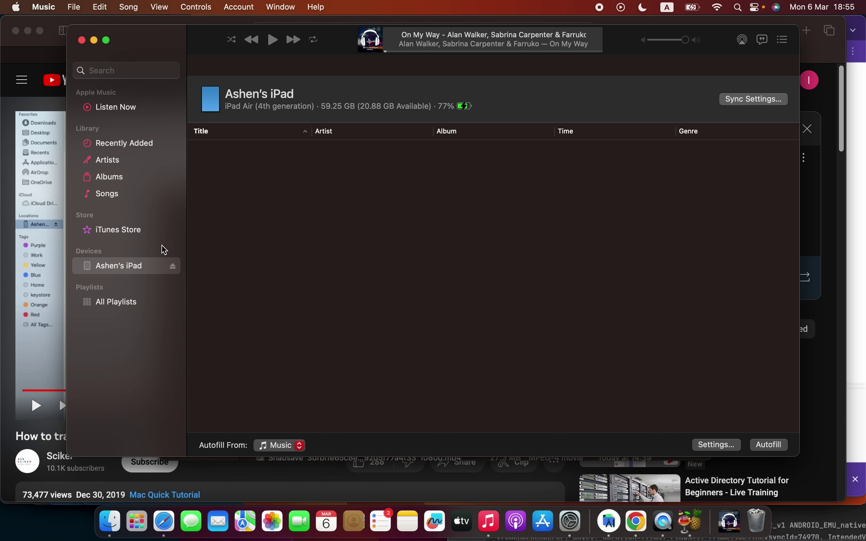
double_click(132, 259)
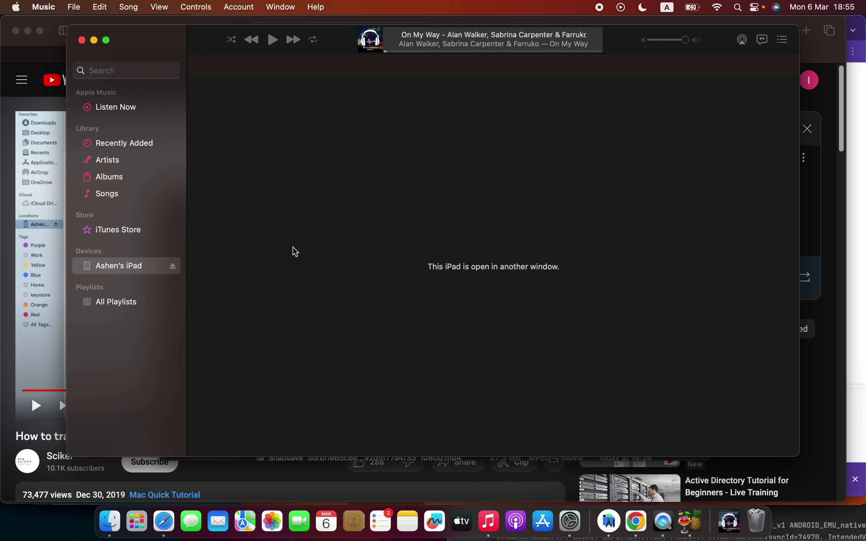
click(81, 39)
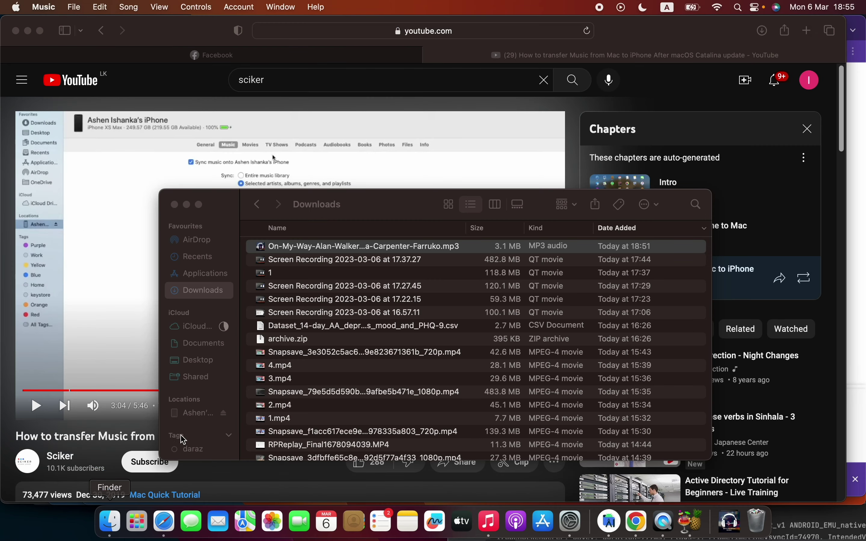
- Open the connected iPad's Music sync settings in Finder and enable syncing music onto it, enlarging the window to show the artist list
click(192, 419)
click(202, 417)
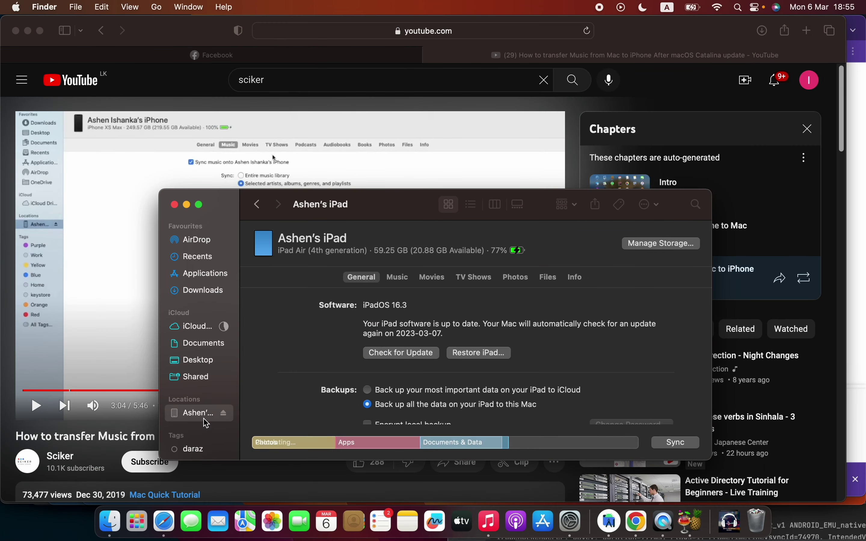
drag(375, 219, 339, 110)
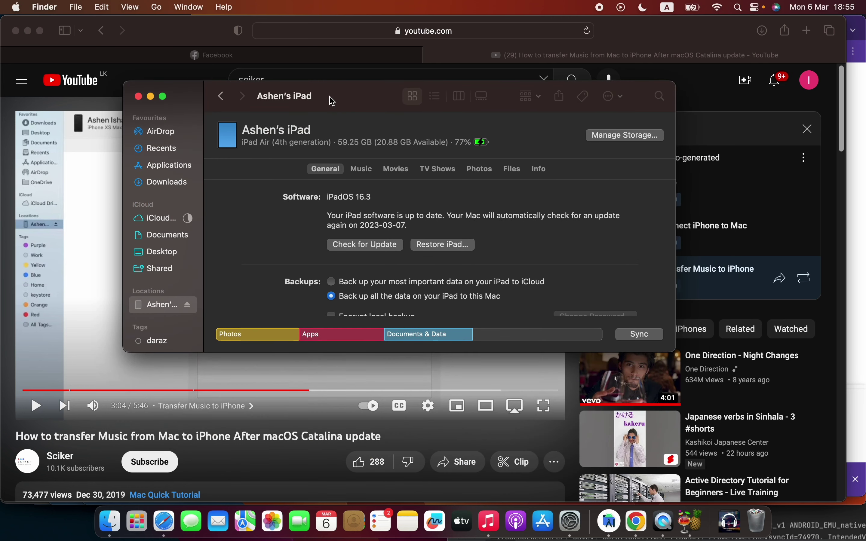
click(374, 174)
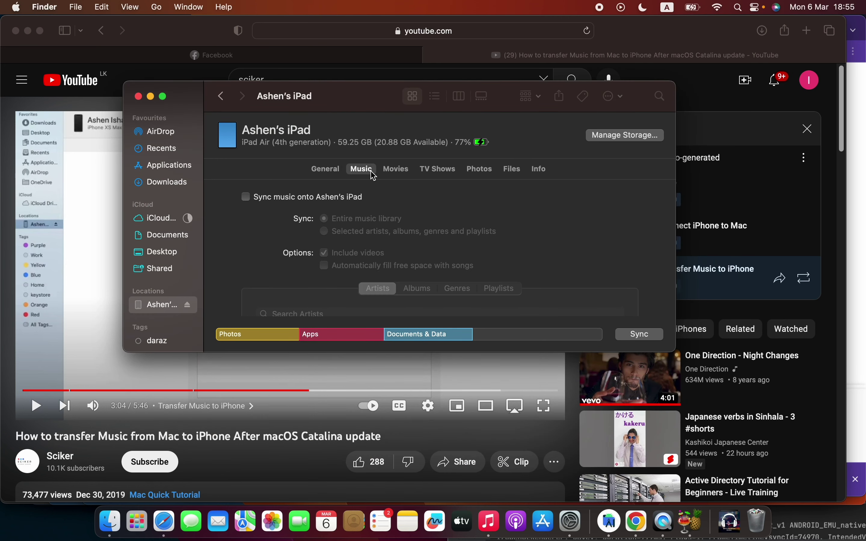
click(246, 198)
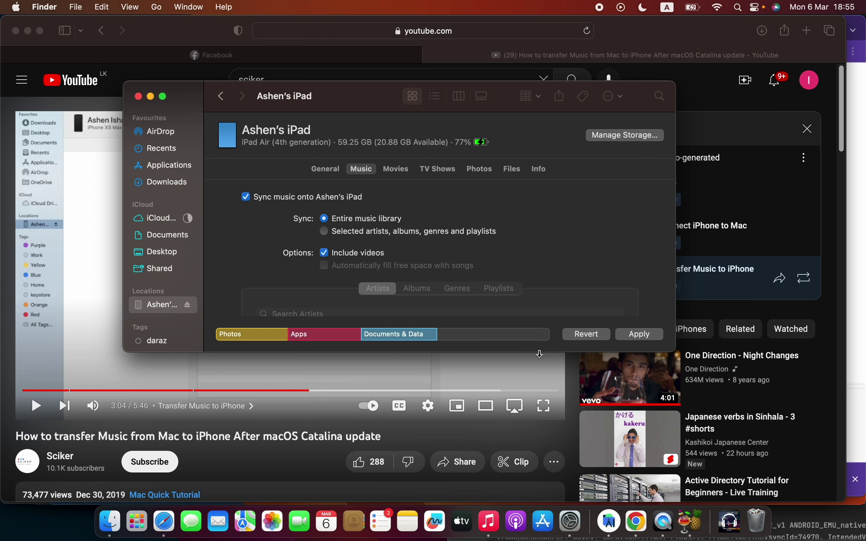
drag(540, 355, 524, 463)
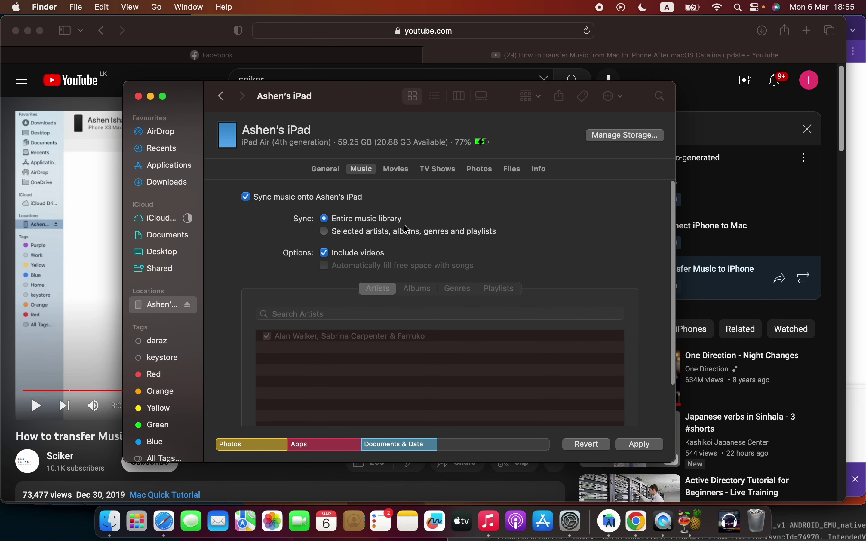
- Try syncing only selected artists, albums, genres and playlists, and return to syncing the entire music library
scroll(394, 229, down, 2)
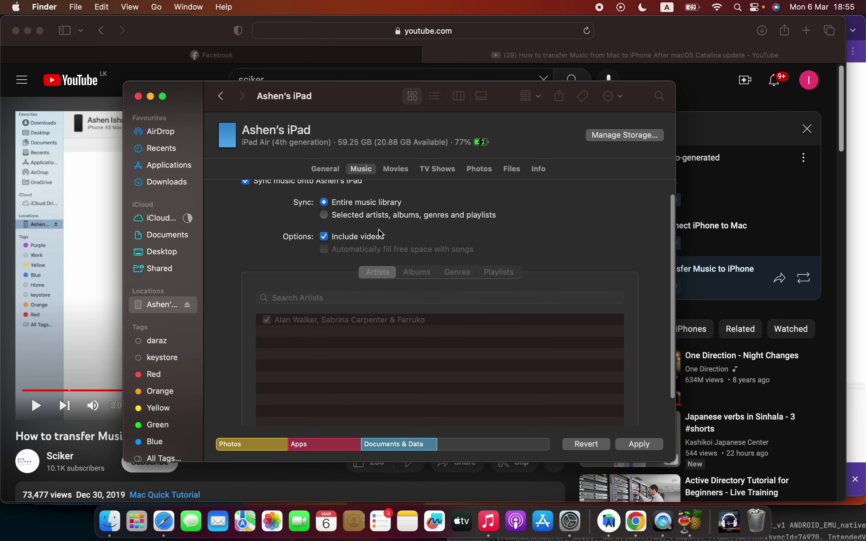
click(363, 212)
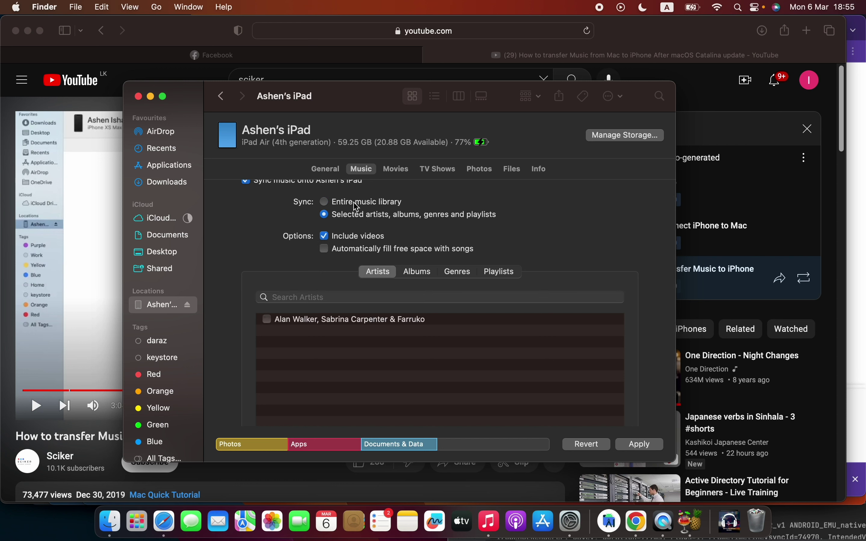
click(357, 204)
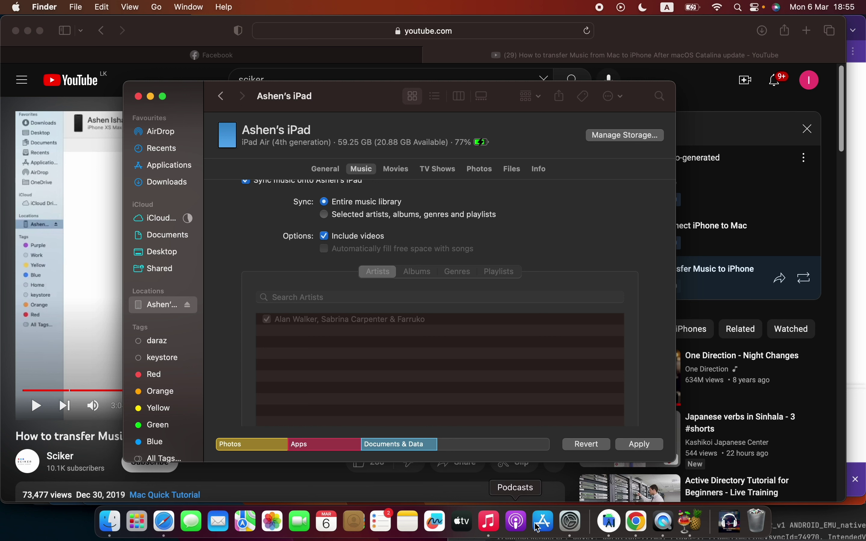
- Switch to Music to review the albums in the library, and minimise its window
click(489, 523)
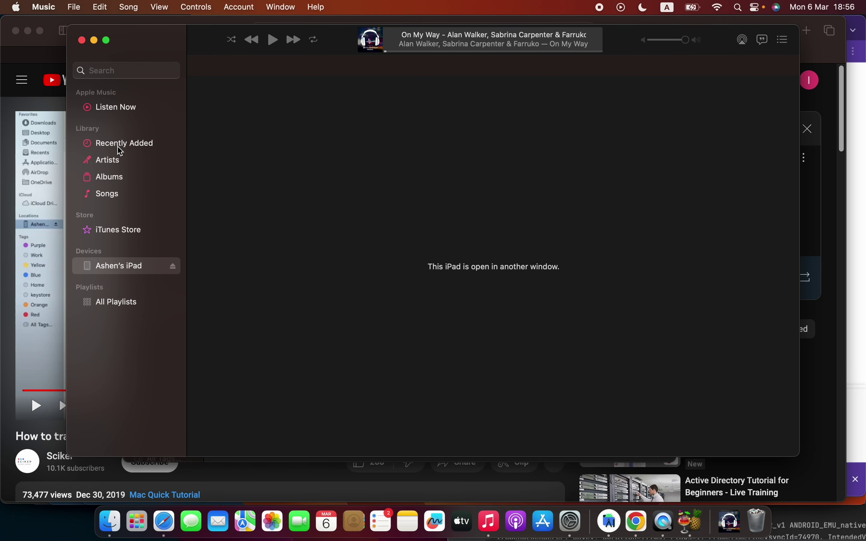
click(116, 181)
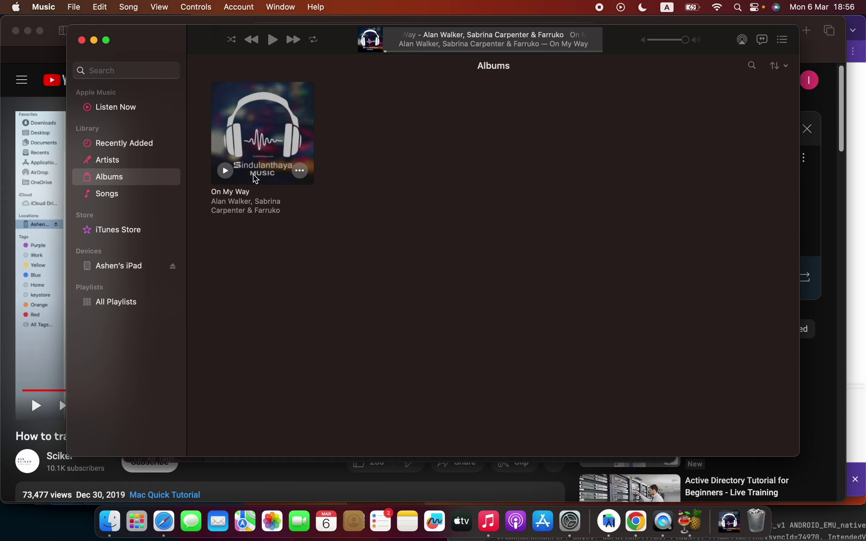
click(94, 41)
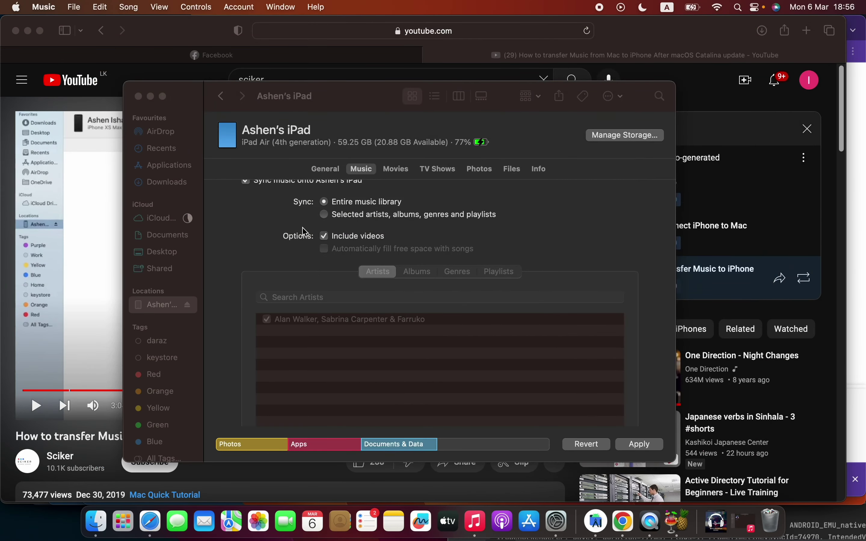
- Try selecting Alan Walker, Sabrina Carpenter & Farruko for a selective sync, clear the choice, and switch back to the entire music library
click(352, 220)
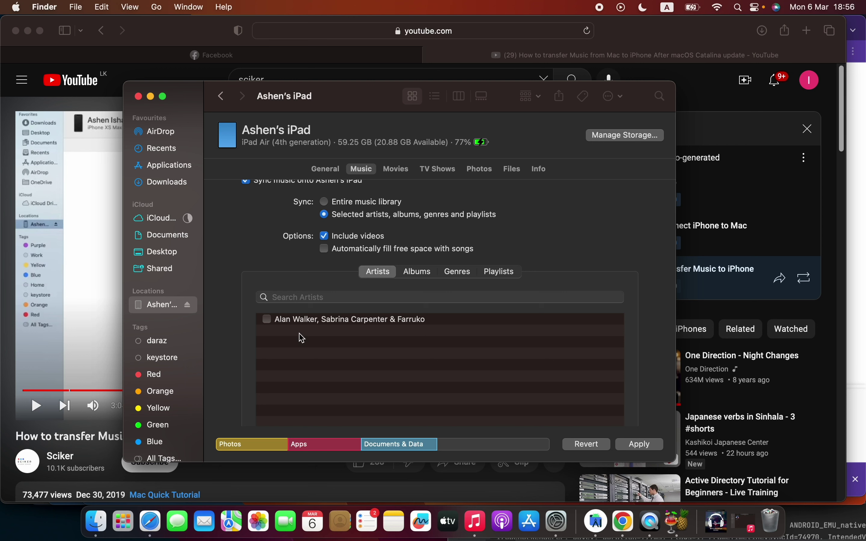
click(268, 319)
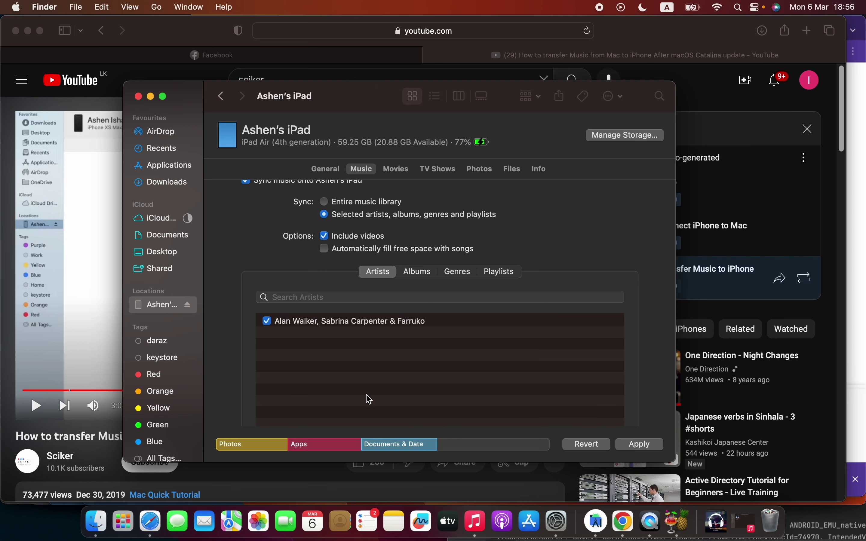
click(267, 320)
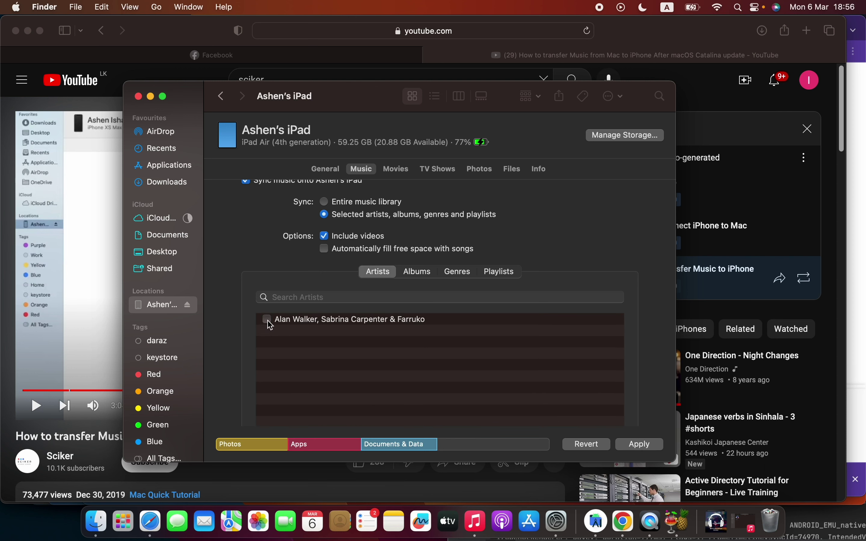
click(325, 203)
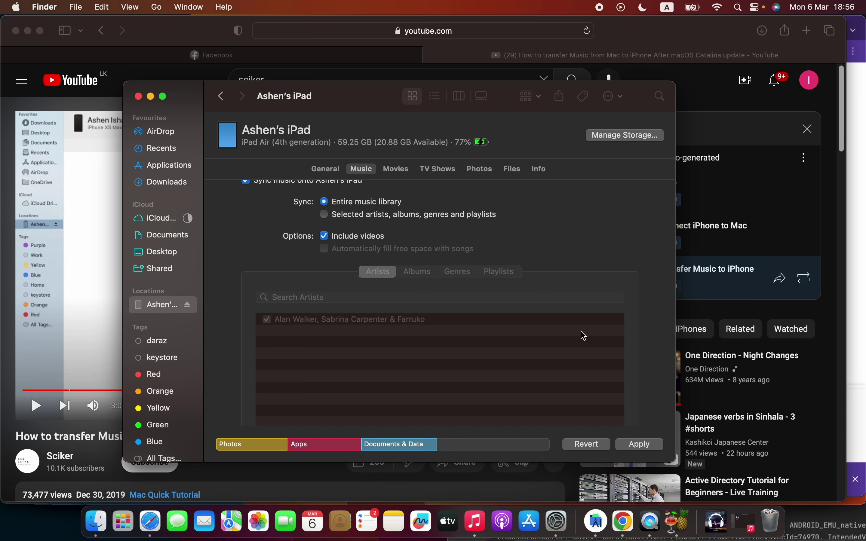
- Apply the music sync settings to the iPad and skip the backup stage of the sync
click(648, 446)
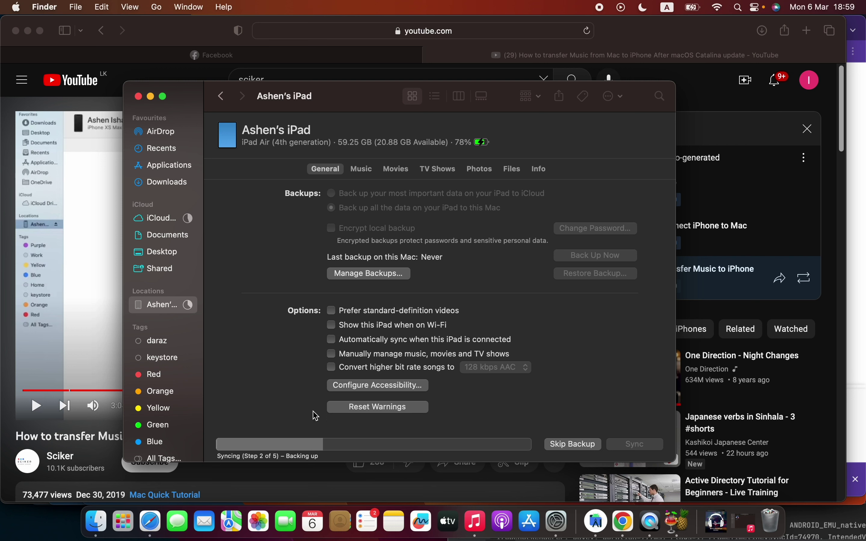
click(362, 169)
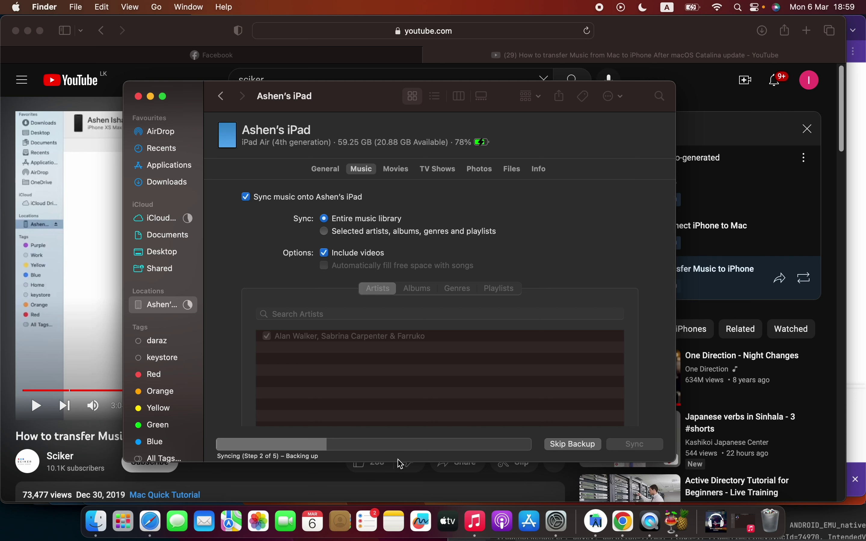
click(581, 450)
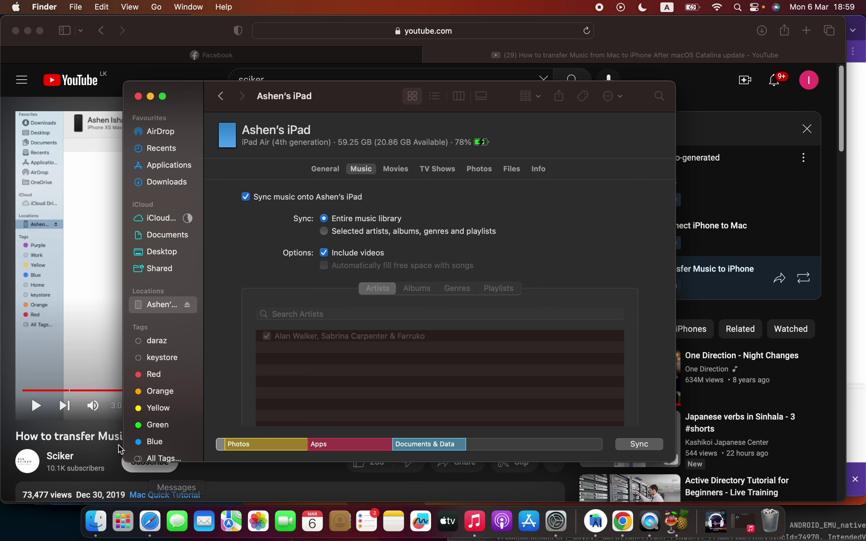
click(100, 457)
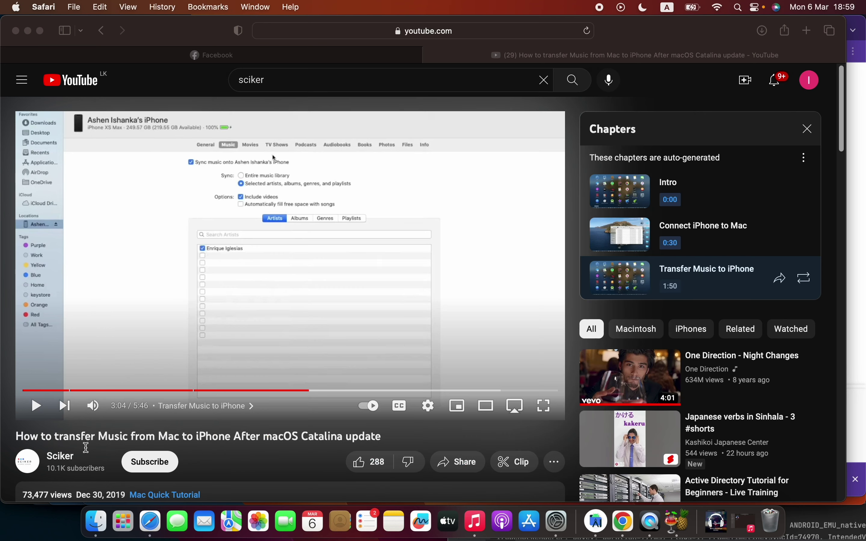